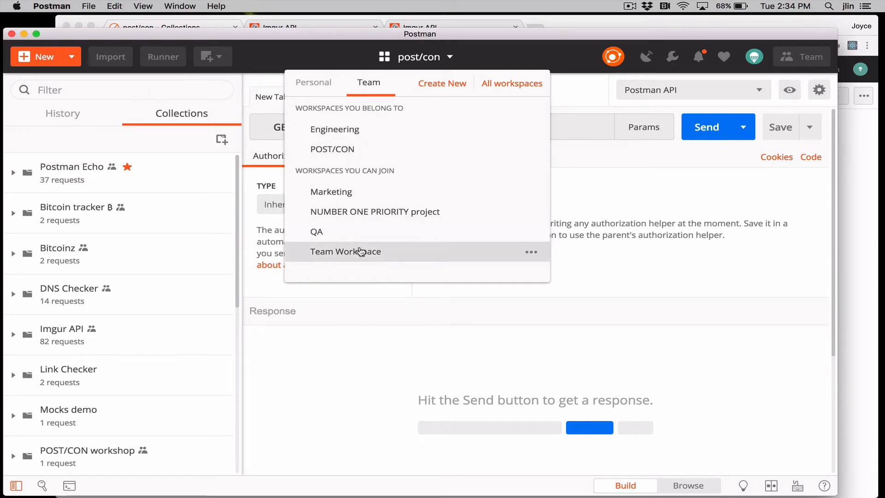
Open the team workspace named Team Workspace and look through its collections
click(360, 251)
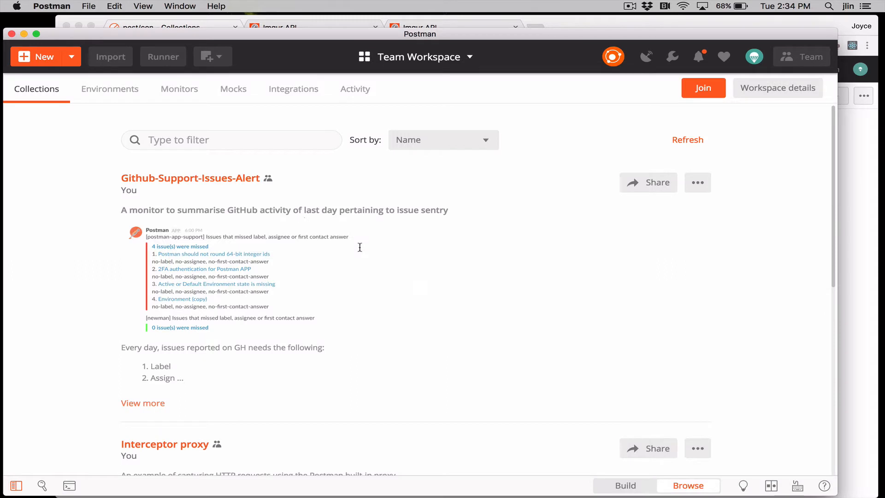
scroll(341, 238, down, 3)
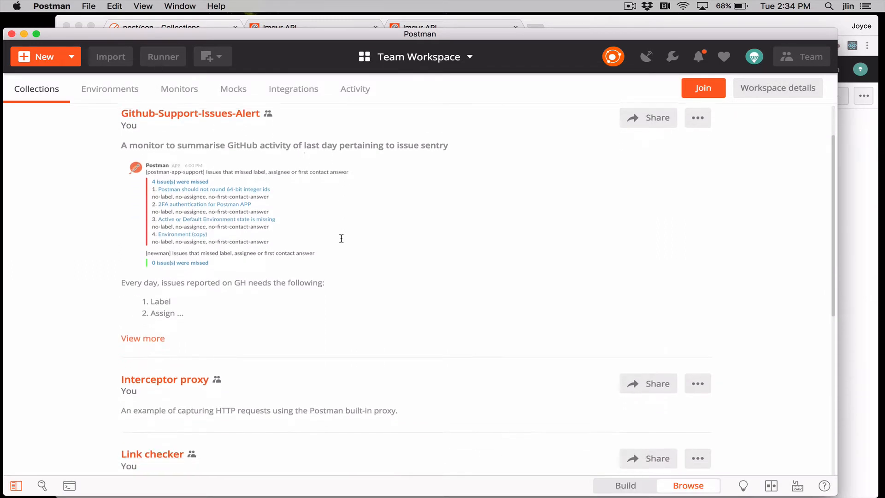
scroll(342, 238, down, 1)
scroll(341, 238, up, 4)
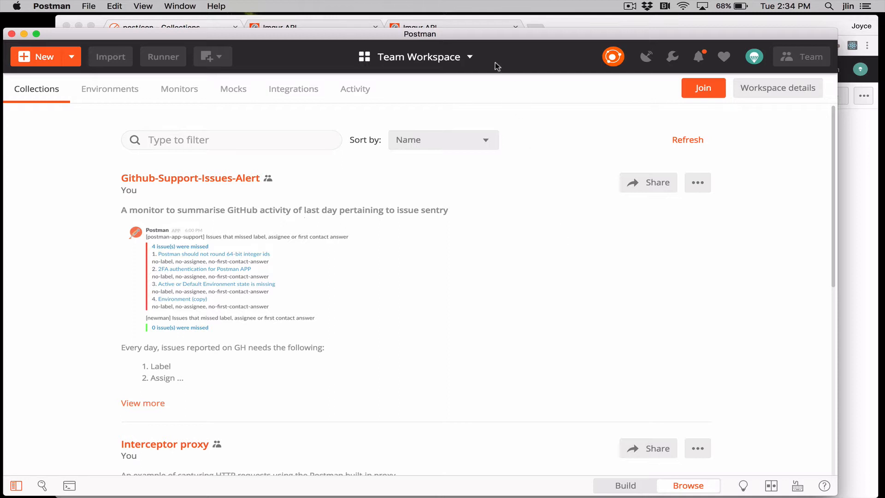
Switch back to the personal post/con workspace
click(456, 62)
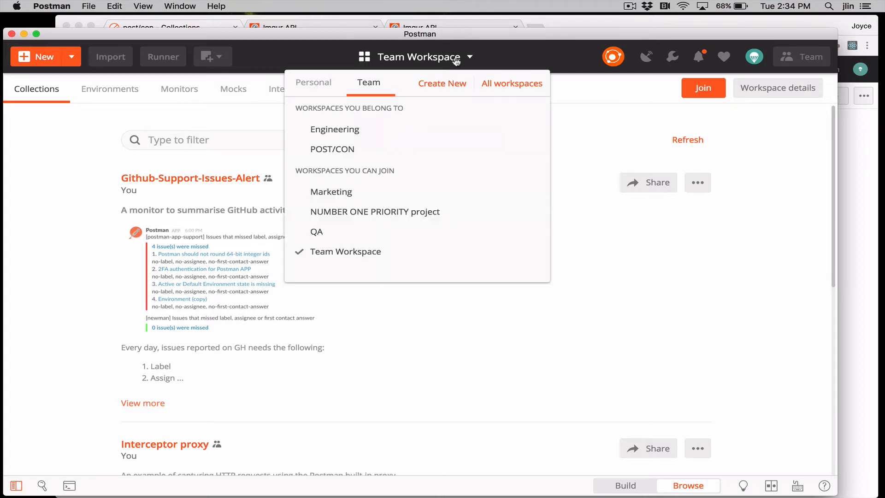
click(314, 85)
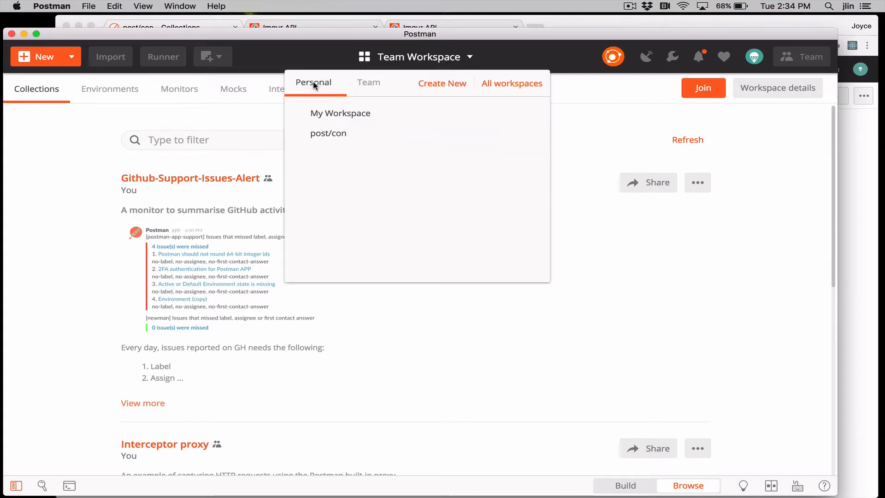
click(322, 133)
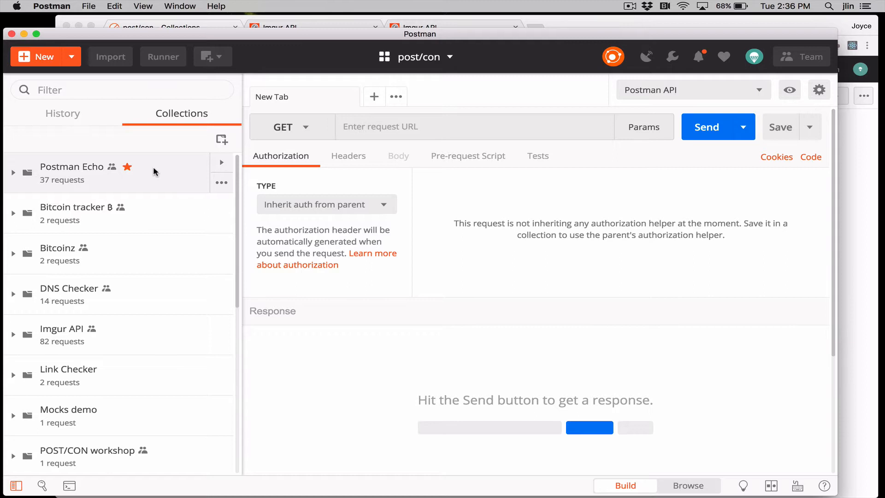
Open the sharing options of the Postman Echo collection and choose POST/CON as the workspace to share it in
click(221, 163)
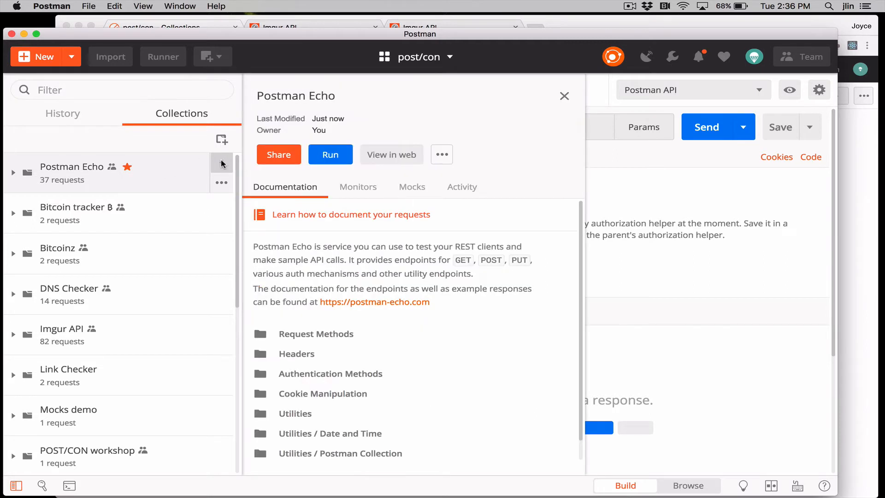
click(289, 160)
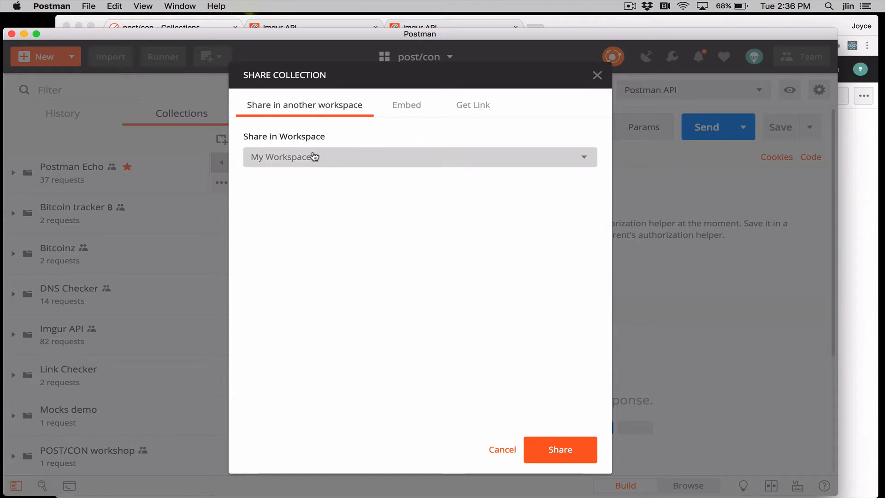
click(586, 159)
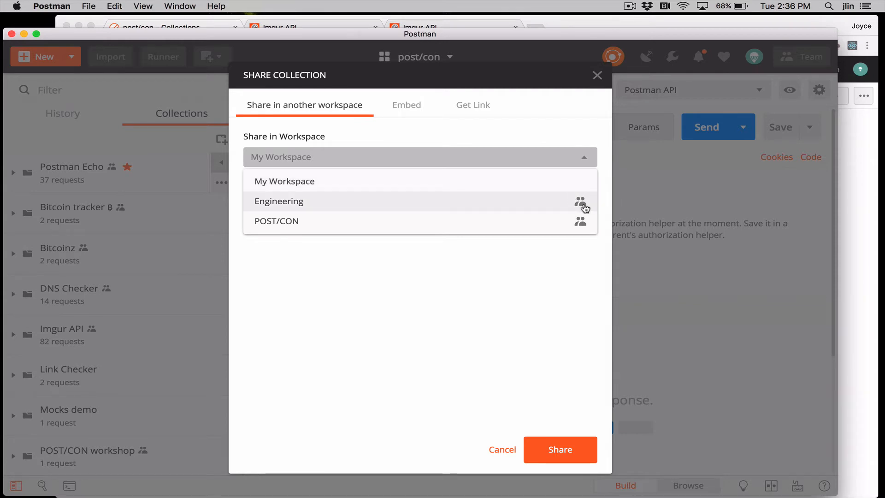
click(556, 228)
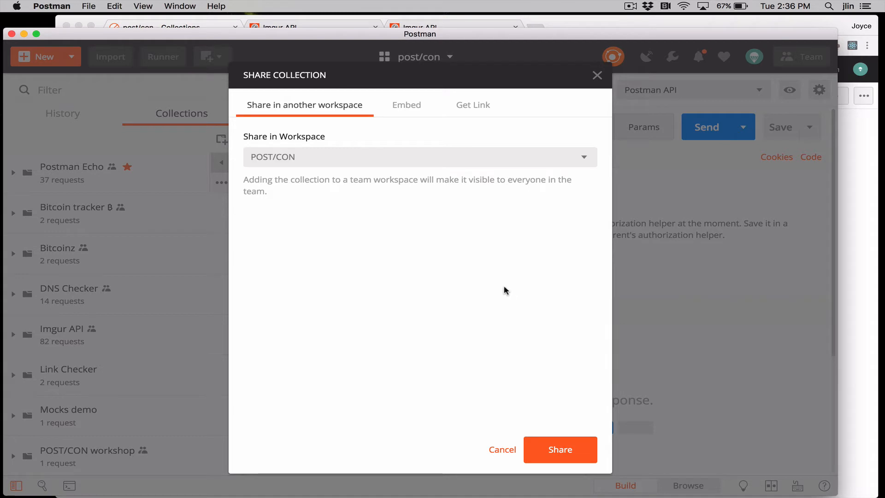
View the Run in Postman embed code for the collection's dynamic, HTML-friendly button
click(413, 109)
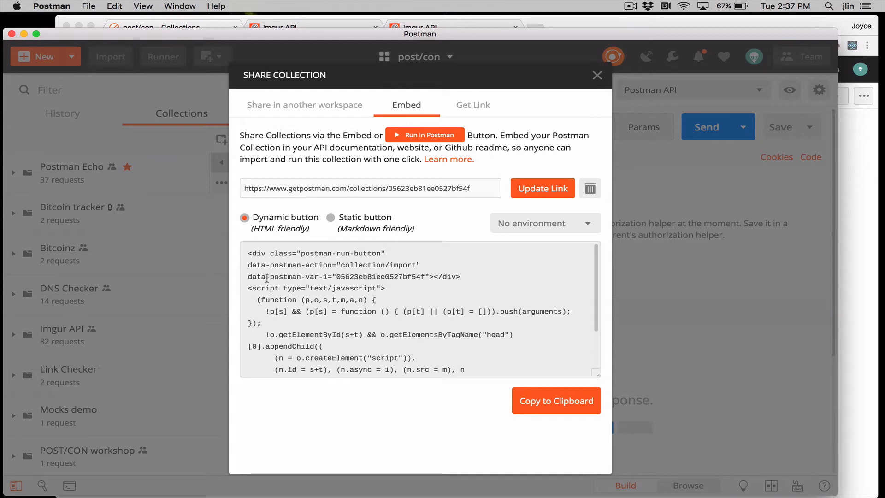
click(249, 253)
drag(258, 269, 302, 313)
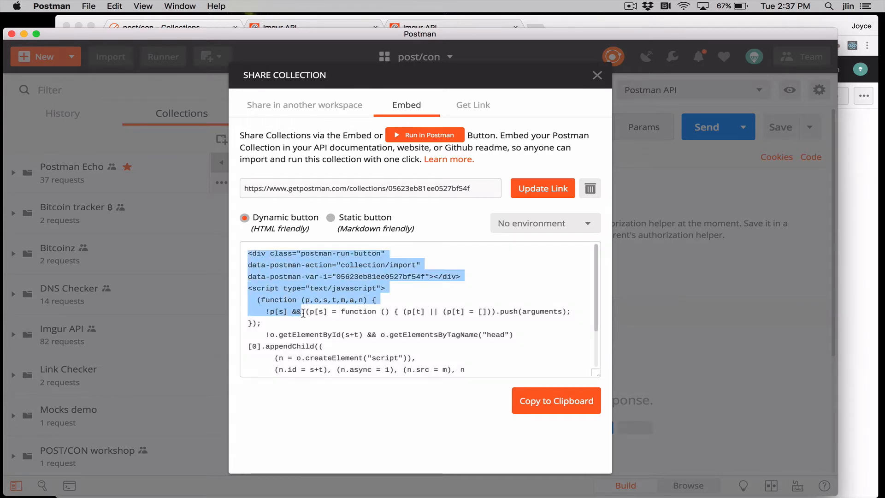
click(296, 294)
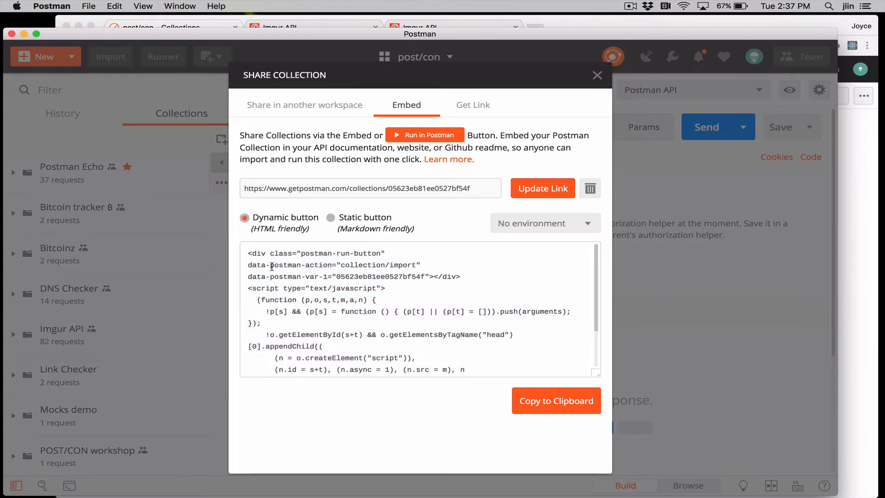
View the embed code for the static, Markdown-friendly button and the environments that can be included with it
click(331, 218)
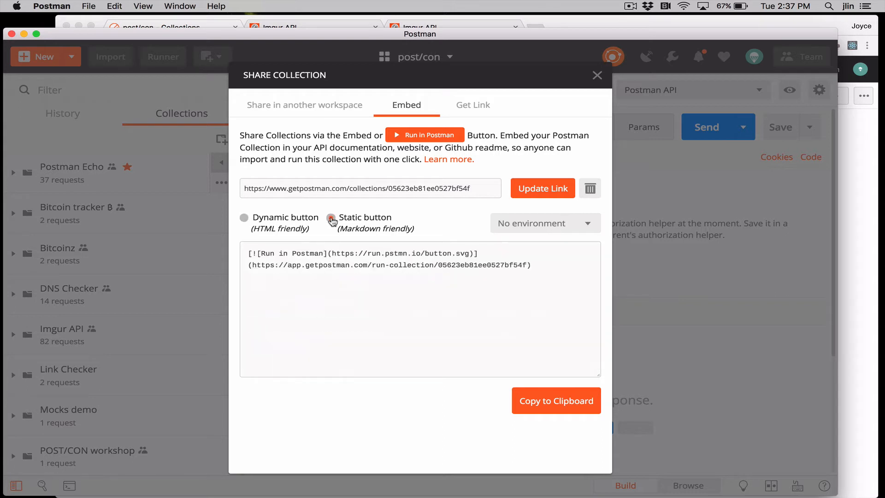
drag(249, 254, 566, 266)
click(565, 266)
click(591, 226)
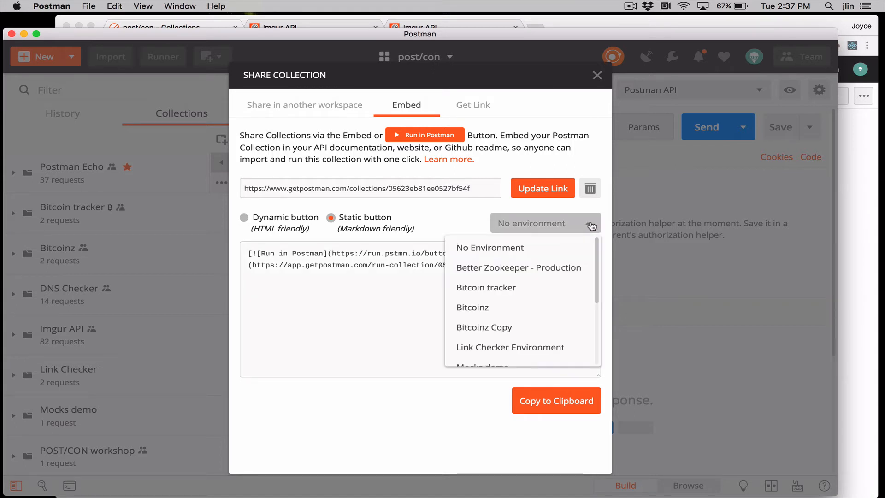
click(450, 215)
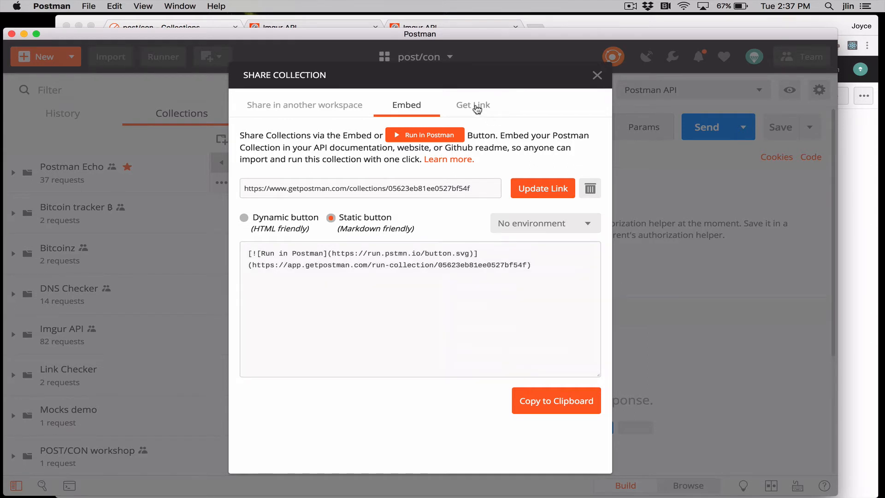
View the shareable link option for Postman Echo, recheck the embed option, and close the sharing dialog and collection details
click(476, 108)
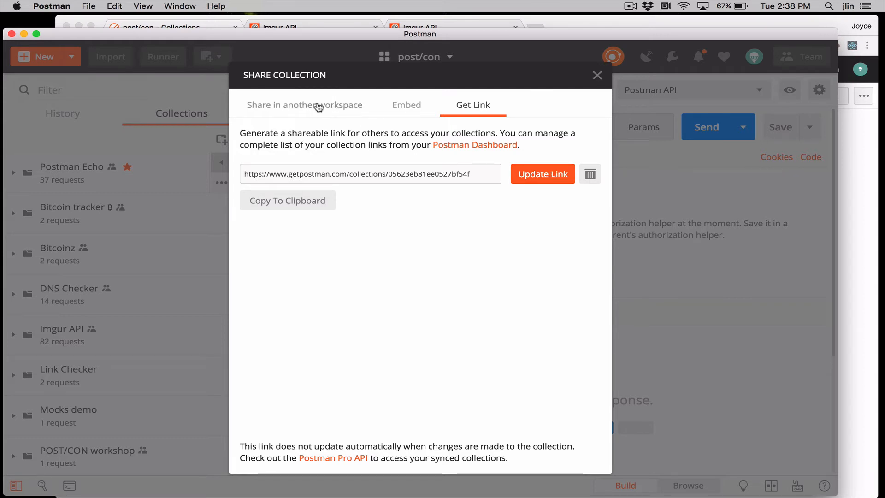
click(408, 105)
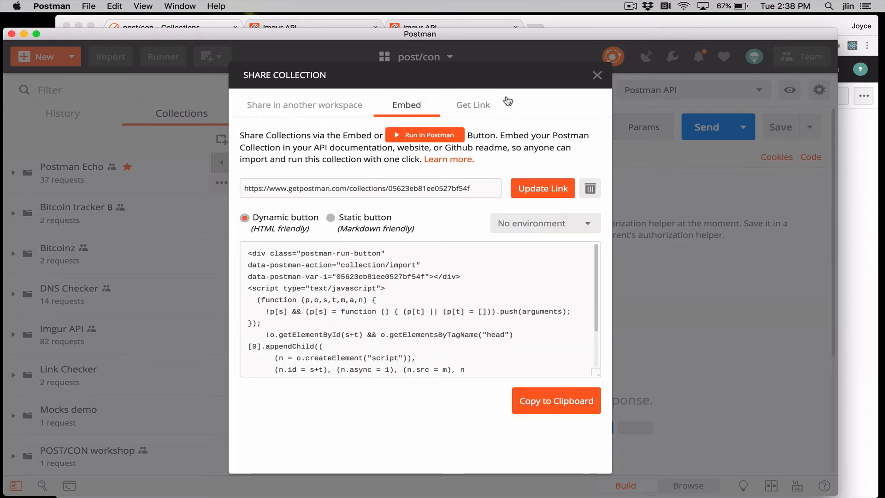
click(597, 75)
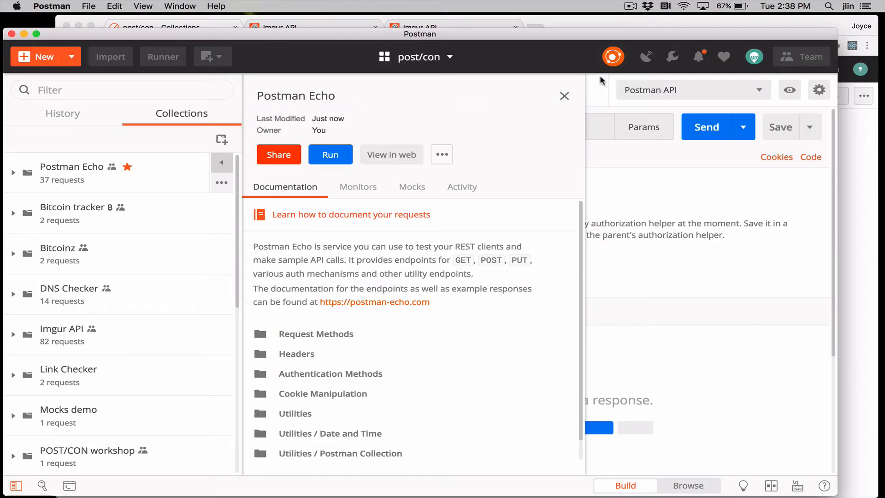
click(564, 95)
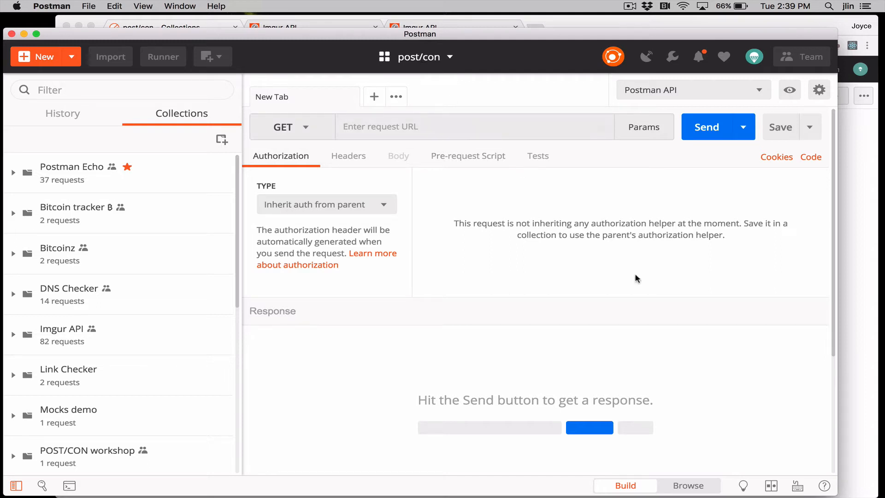
Browse the collections in the post/con workspace and locate Postman Echo
click(703, 487)
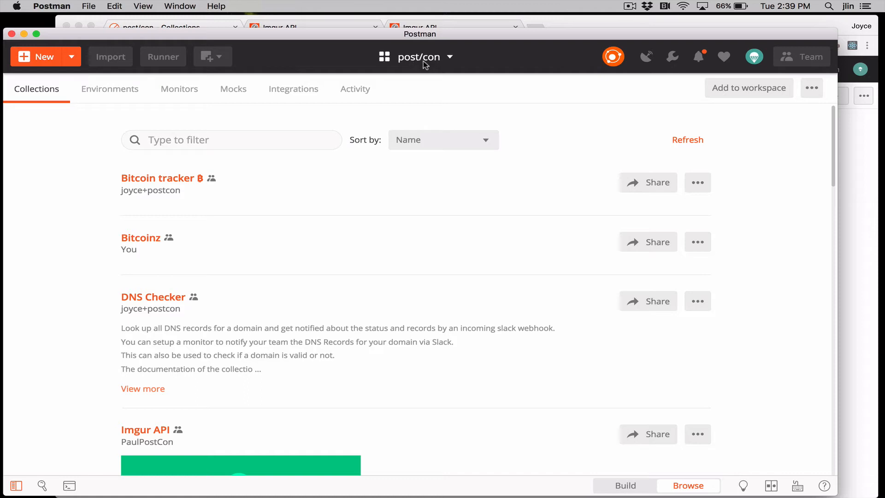
scroll(461, 320, down, 3)
scroll(461, 321, down, 20)
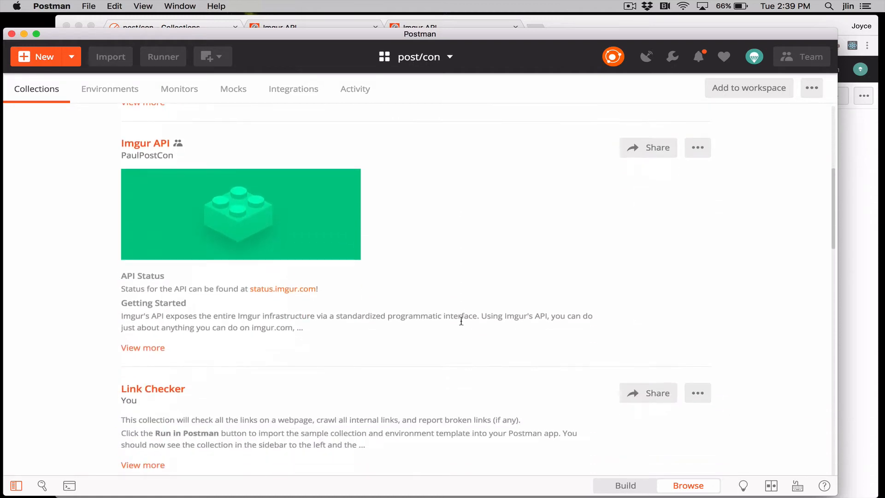
scroll(460, 322, down, 12)
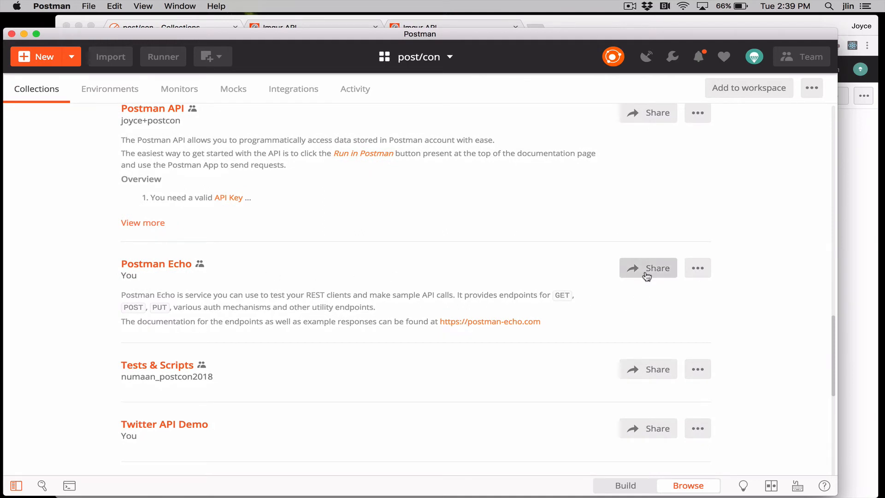
Try out Can edit as the team default permission for Postman Echo, then close the permissions dialog without saving
click(703, 270)
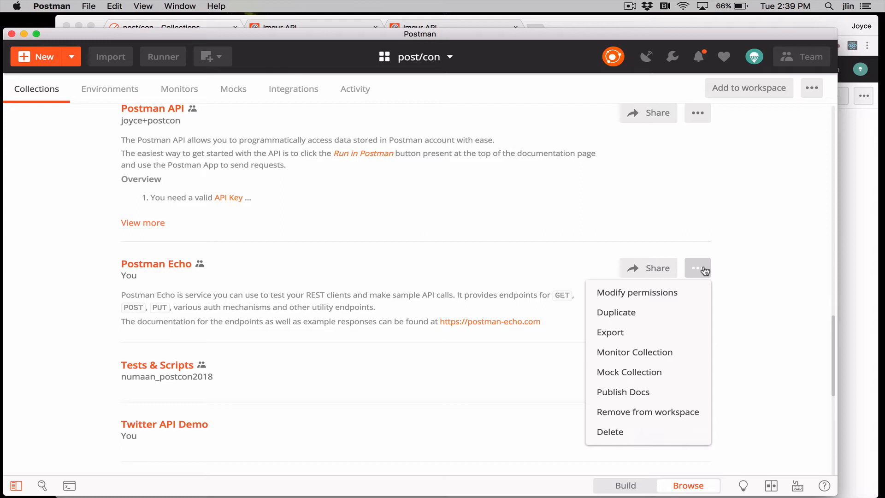
click(668, 295)
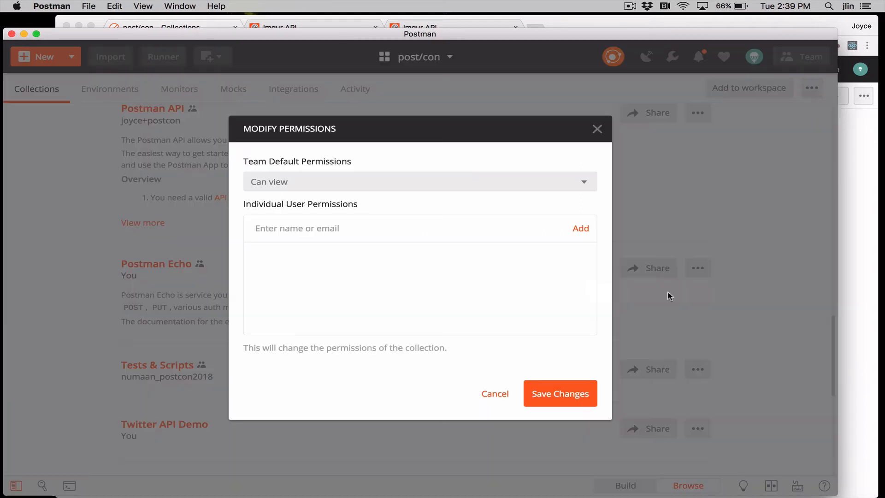
click(585, 184)
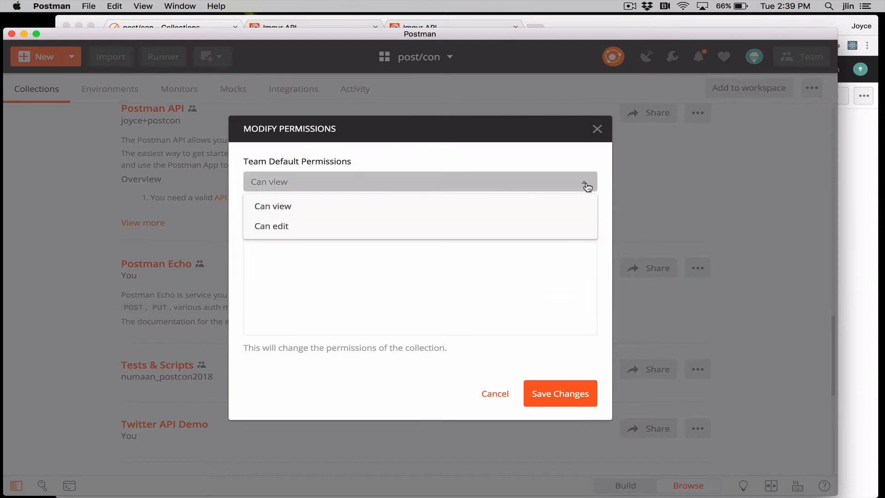
click(573, 229)
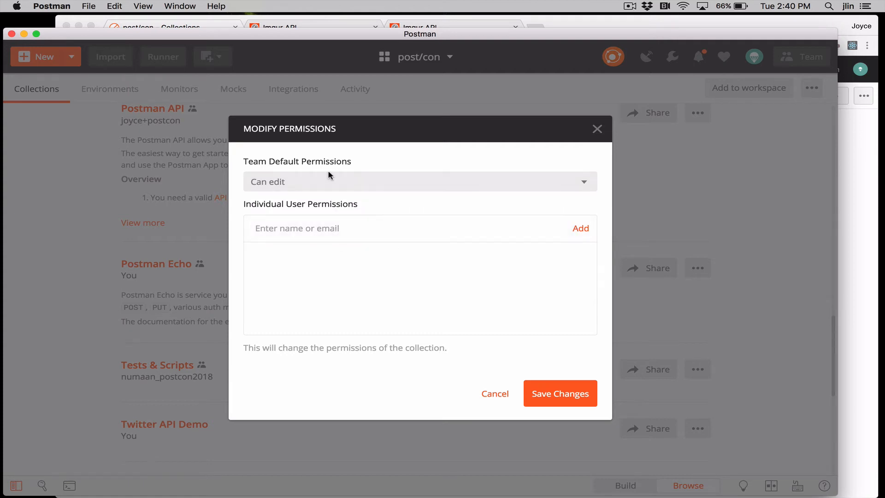
click(326, 225)
click(597, 129)
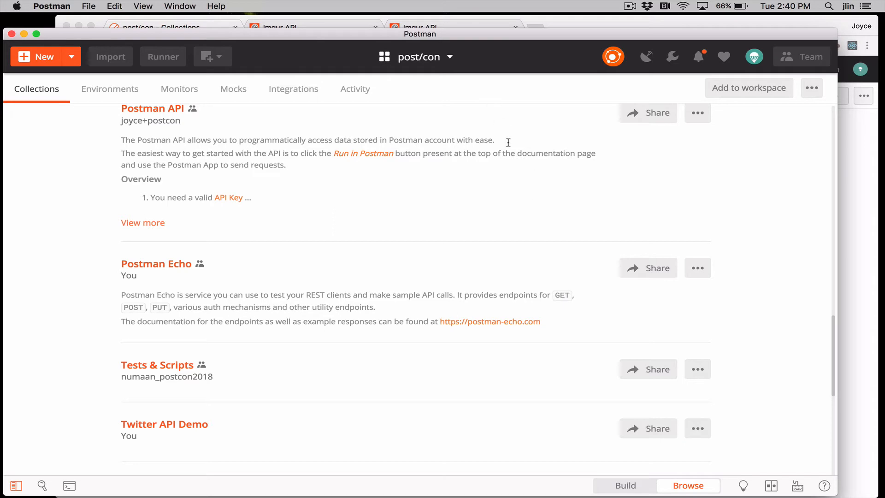
Return to building requests and open the All Collections request from the Collections folder of the Postman API collection
click(629, 489)
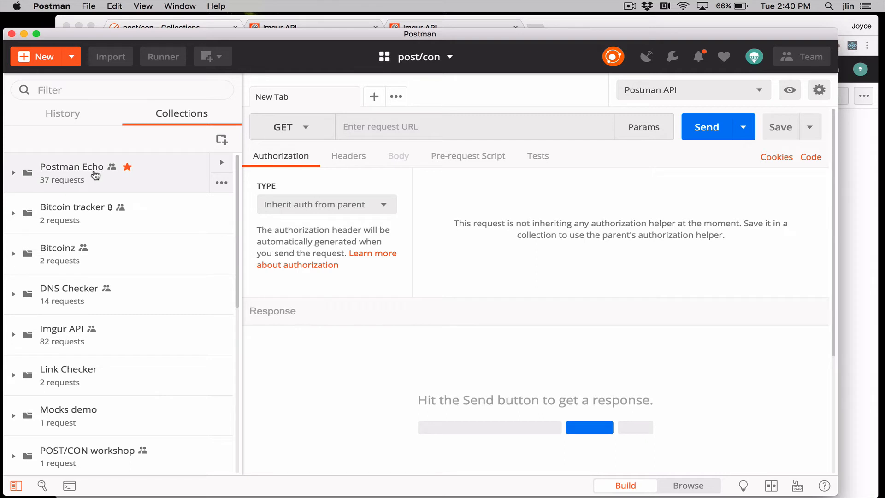
scroll(95, 174, down, 5)
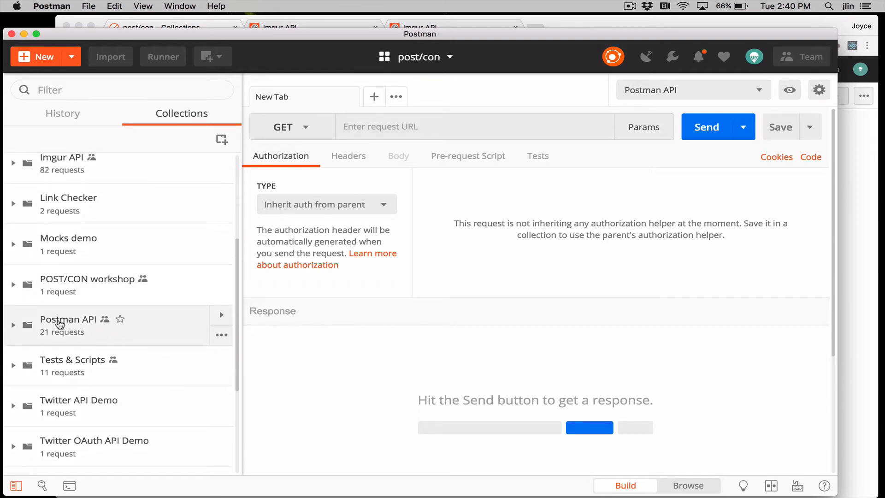
click(59, 324)
click(25, 356)
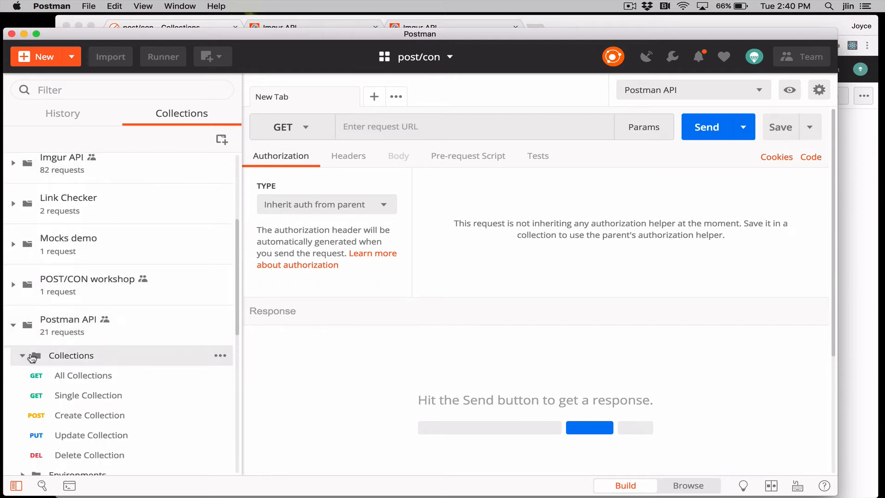
click(73, 376)
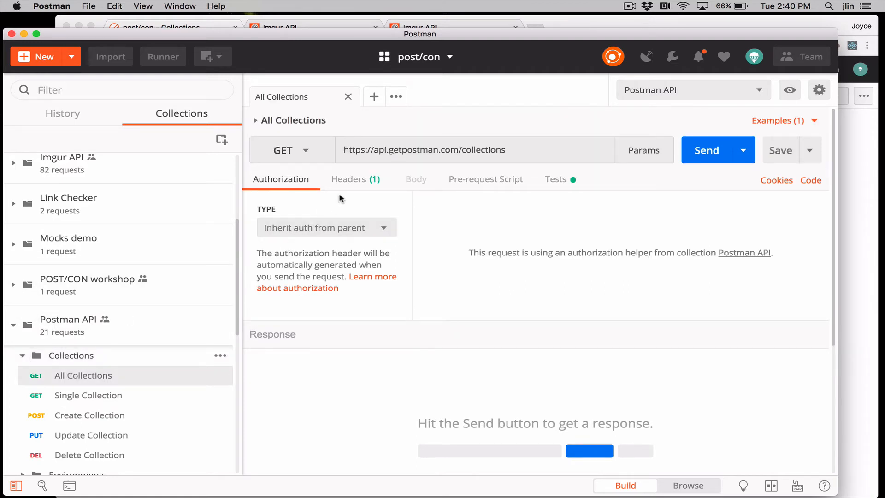
Inspect the All Collections request's headers and the list of available environments, keeping Postman API selected
click(353, 181)
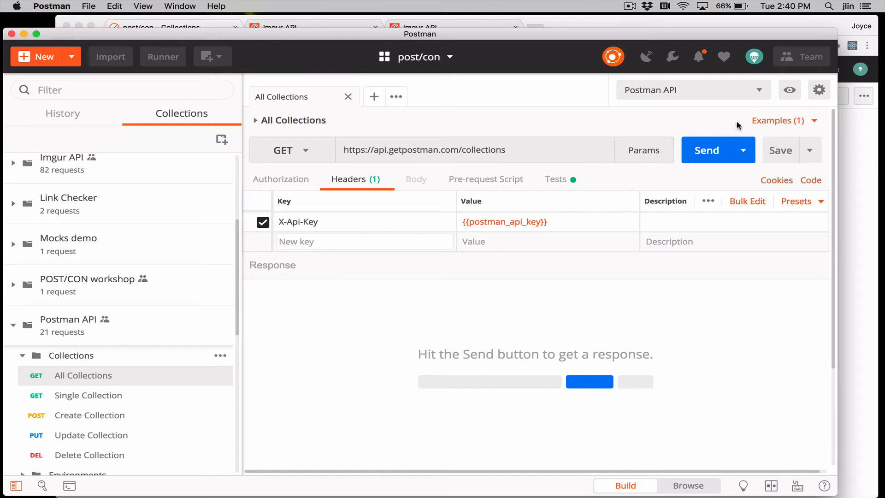
click(763, 90)
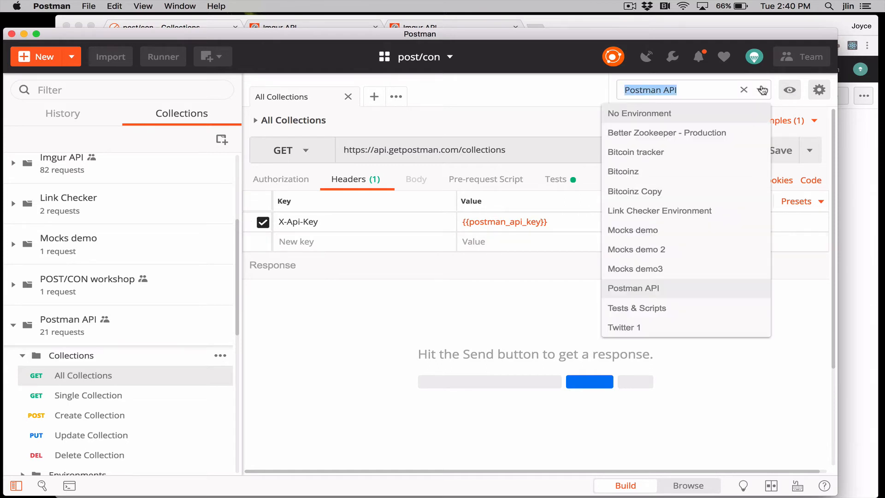
click(762, 90)
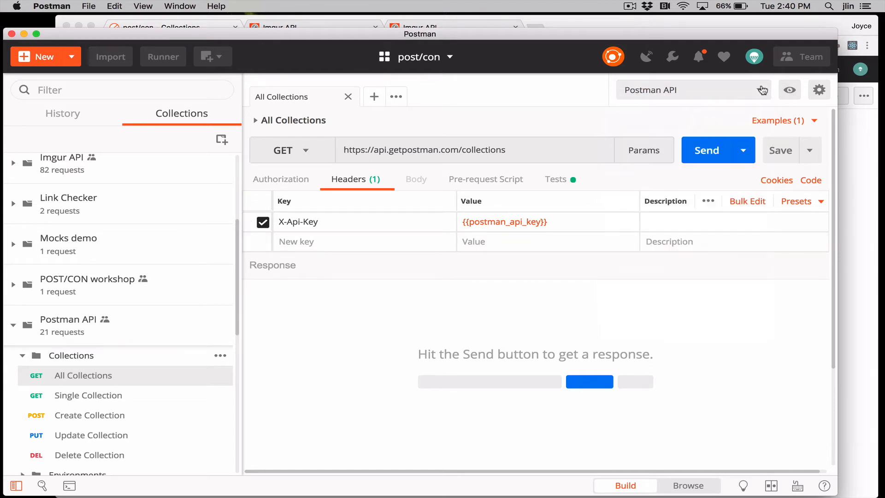
Review the variables of the Postman API environment, then duplicate that environment among the managed environments
click(790, 90)
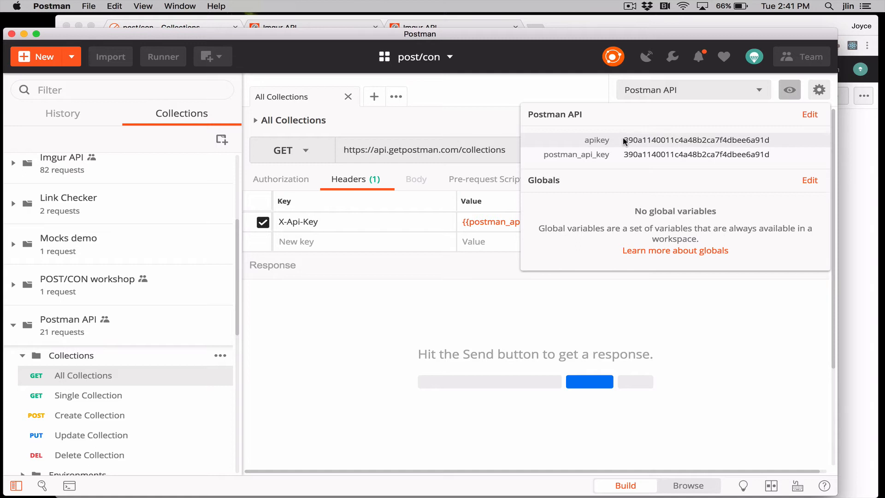
click(595, 87)
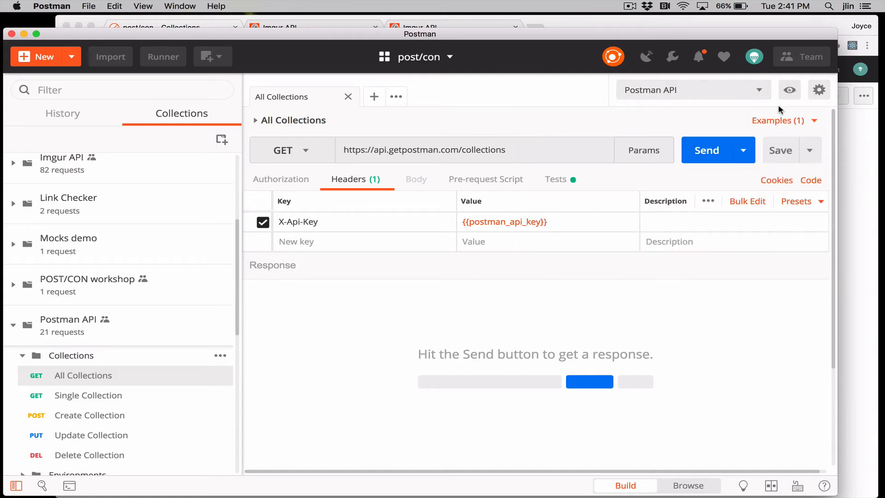
click(819, 91)
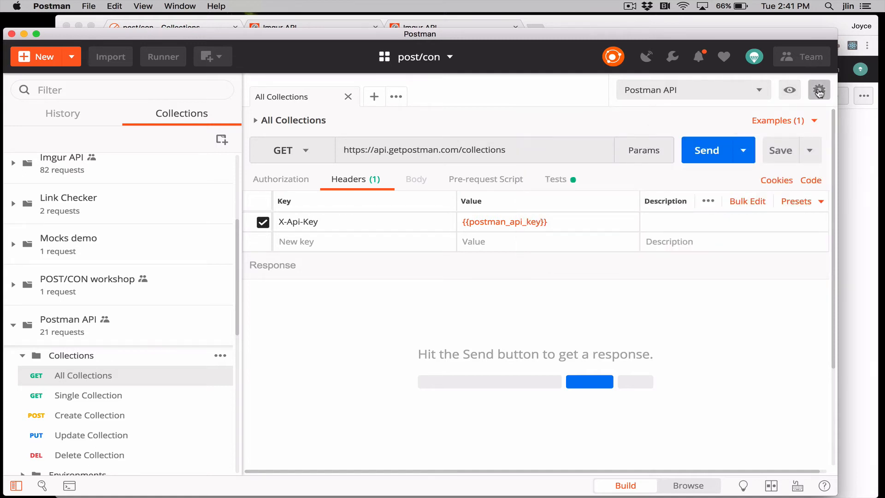
scroll(408, 286, down, 6)
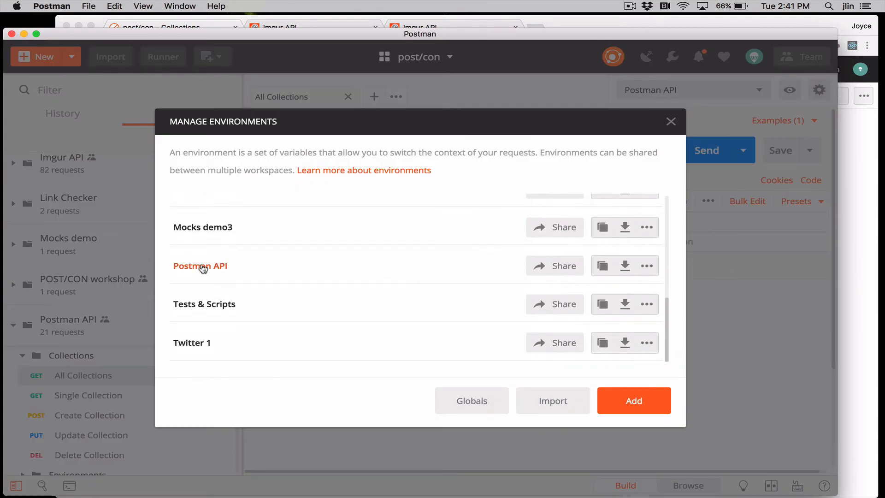
click(604, 269)
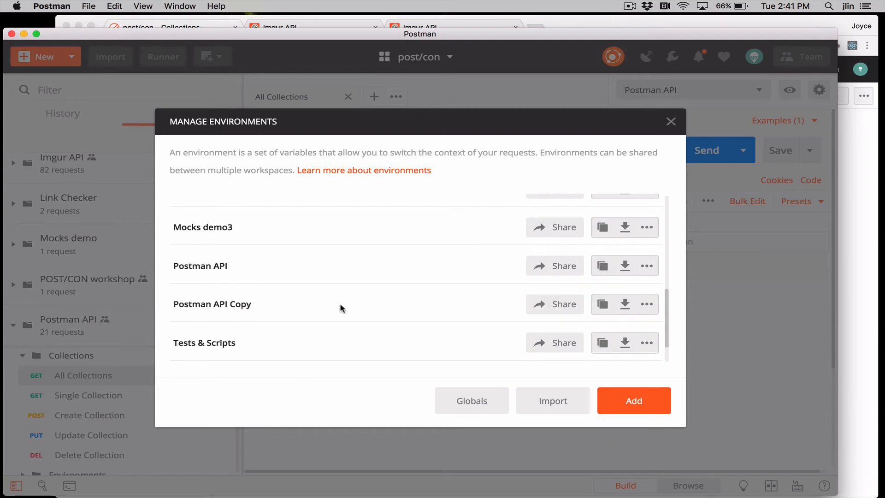
Rename the Postman API Copy environment as Postman API for sharing
click(245, 305)
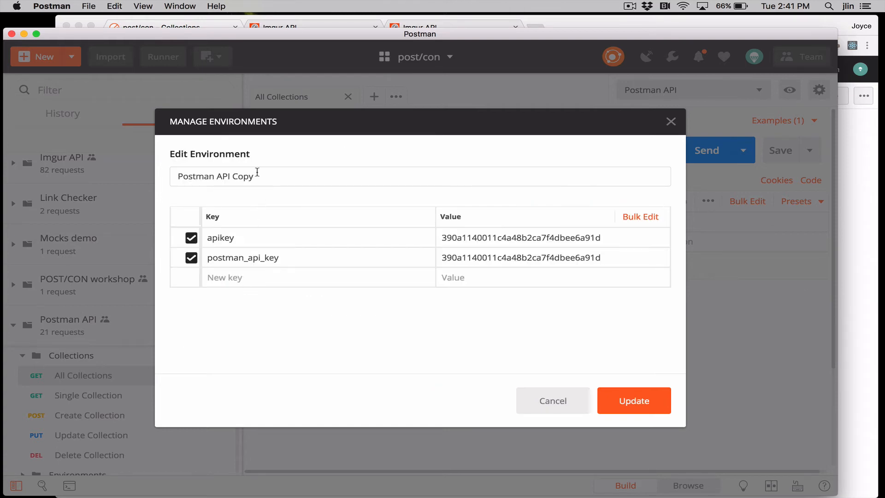
double_click(242, 175)
text(for sharing)
Replace the apikey variable's value with the placeholder add-your-own-api-key in the duplicated environment
double_click(494, 239)
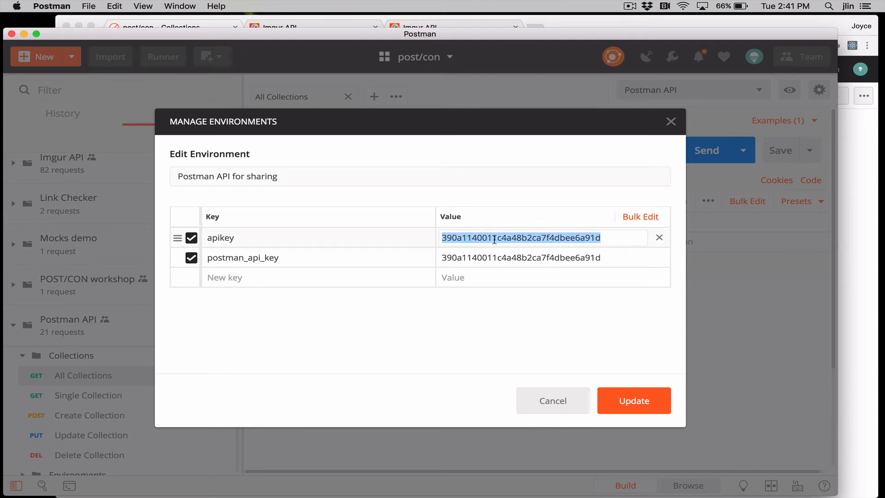
text(add-your own)
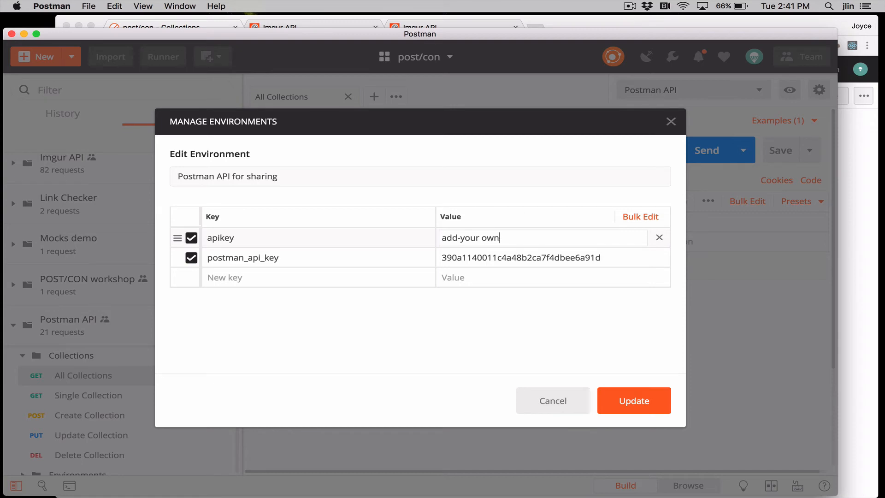
key(BackSpace)
key(BackSpace)
key(BackSpace)
key(BackSpace)
text(-own-api-key)
Copy the add-your-own-api-key placeholder into the postman_api_key variable's value and save the environment update
triple_click(508, 238)
key(super+c)
click(513, 258)
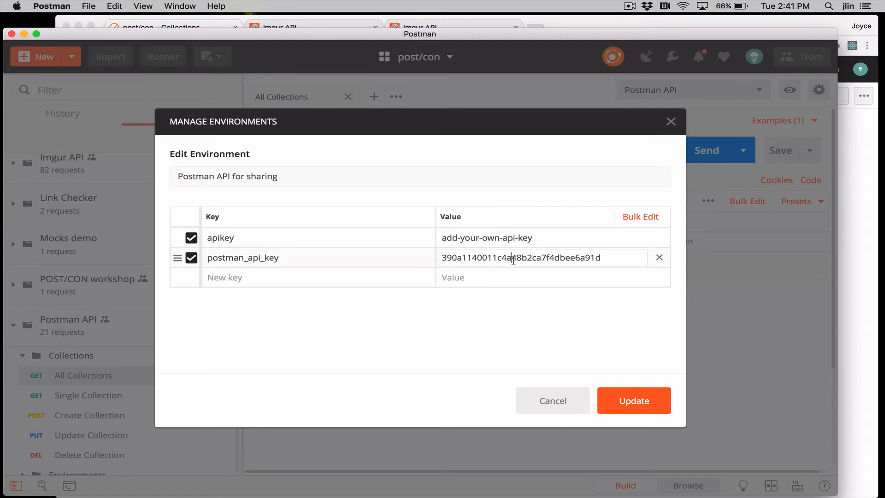
triple_click(513, 258)
key(super+v)
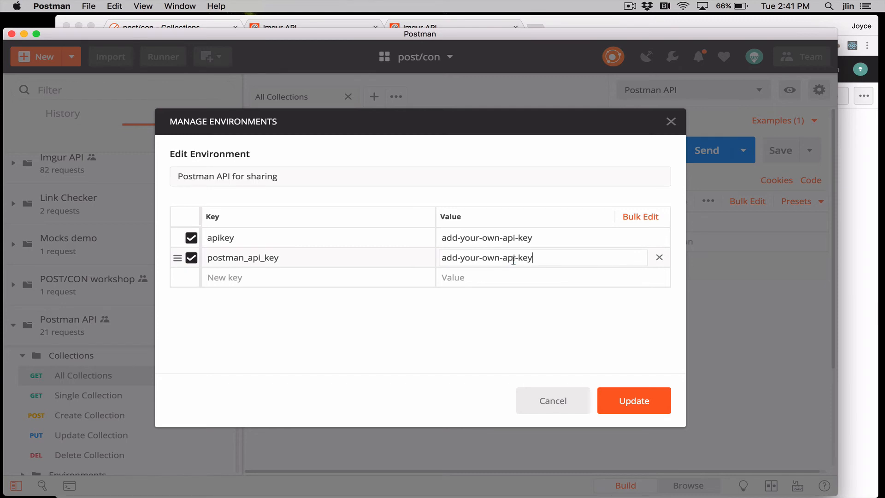
click(538, 237)
drag(445, 238, 548, 238)
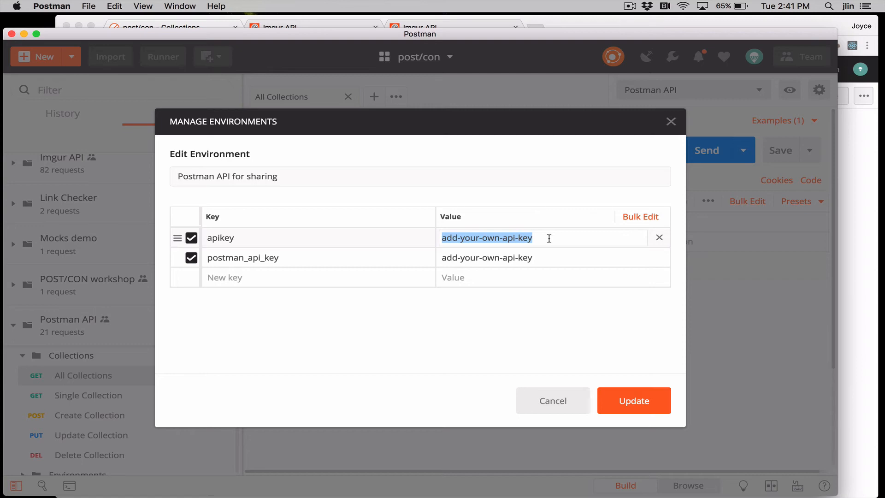
click(631, 402)
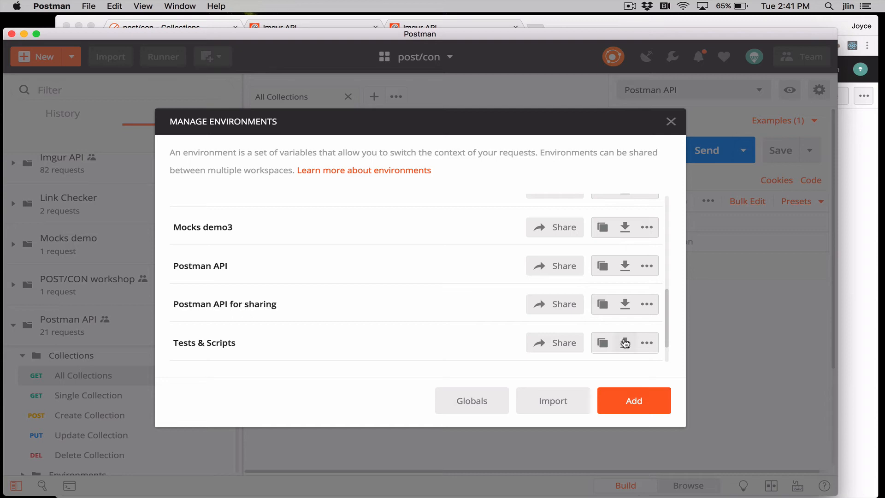
Share the Postman API for sharing environment in the POST/CON workspace and close the environment manager
click(562, 312)
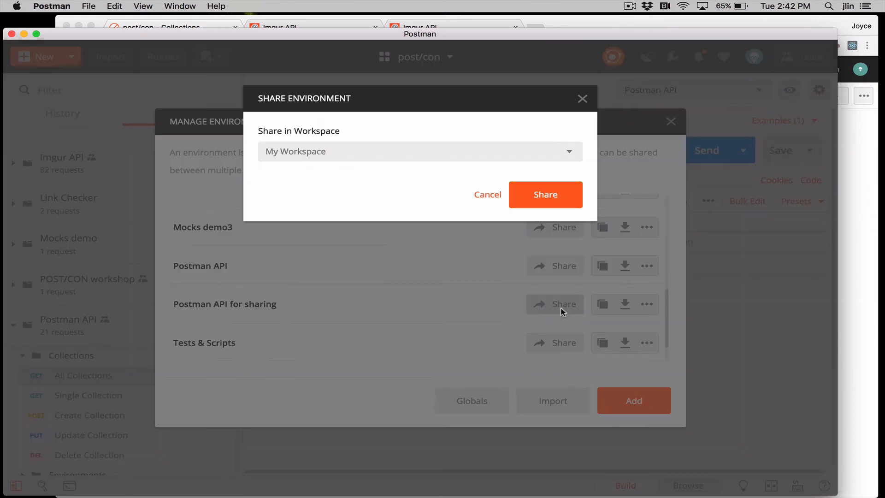
click(571, 153)
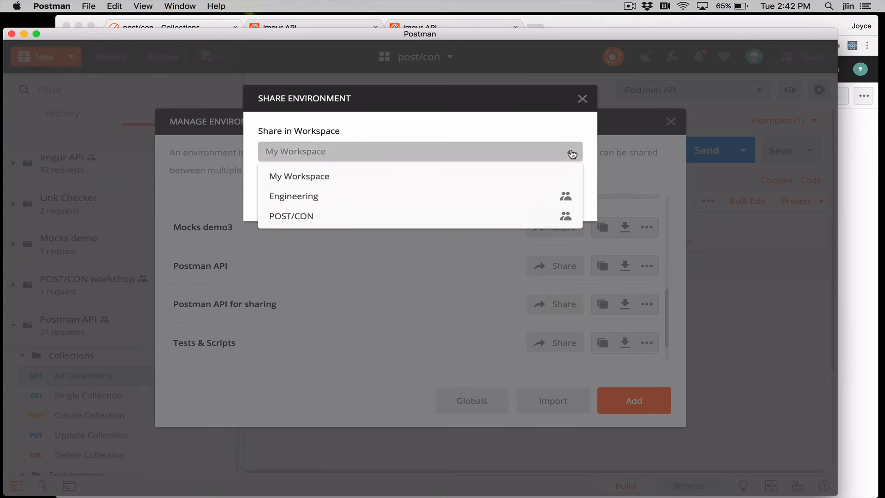
click(551, 216)
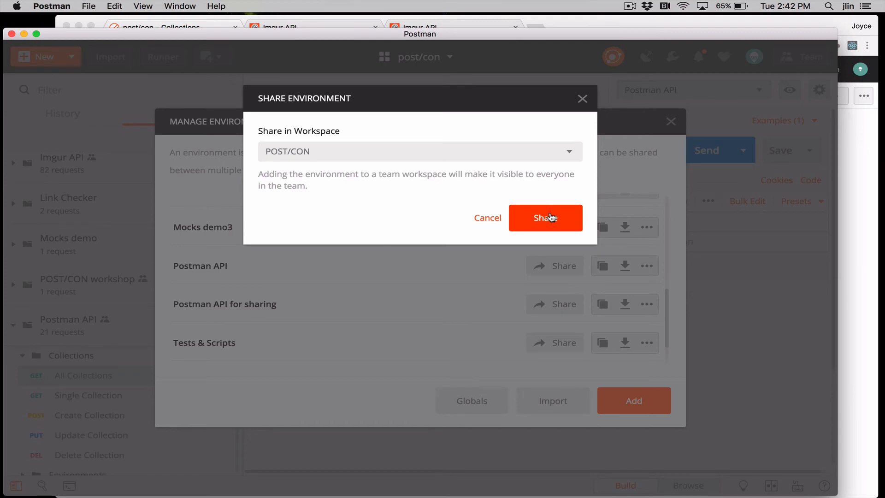
click(548, 221)
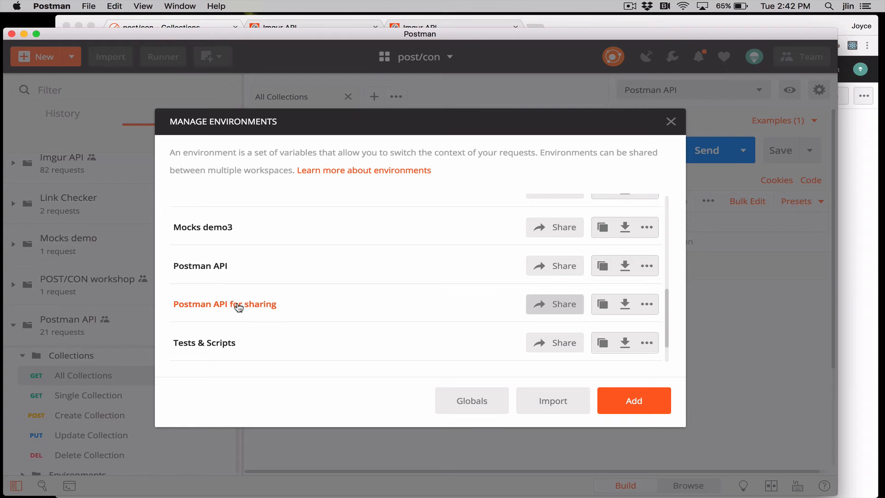
click(672, 121)
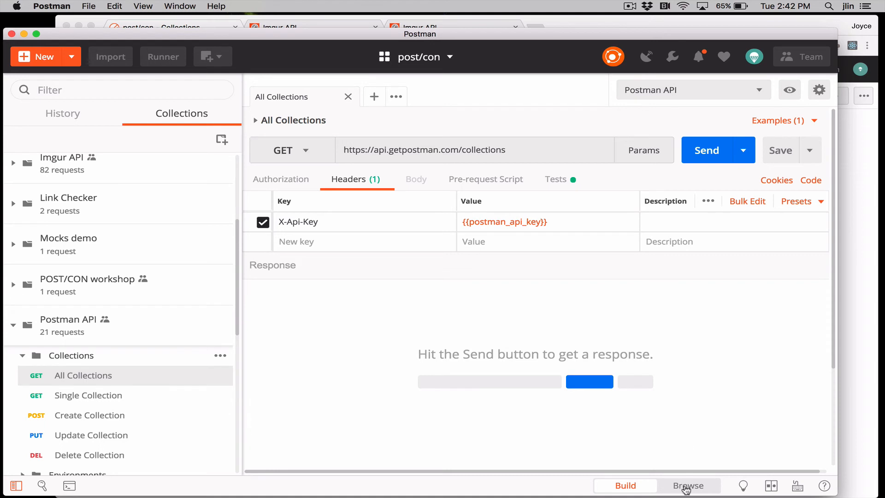
Browse the post/con workspace's environments, monitors, mocks, integrations and activity feed
click(686, 487)
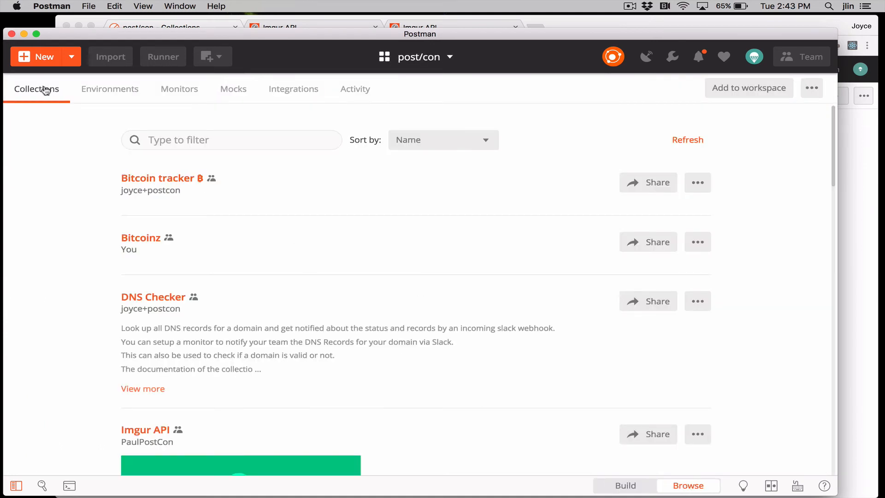
click(98, 91)
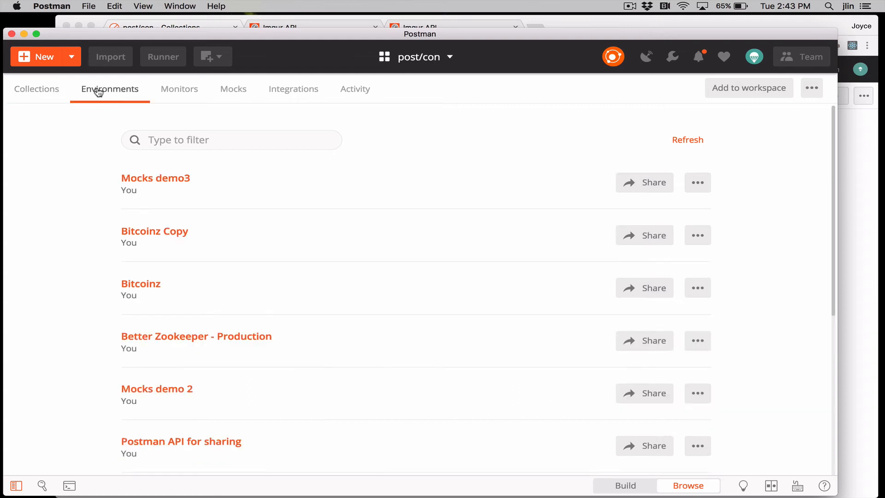
click(183, 95)
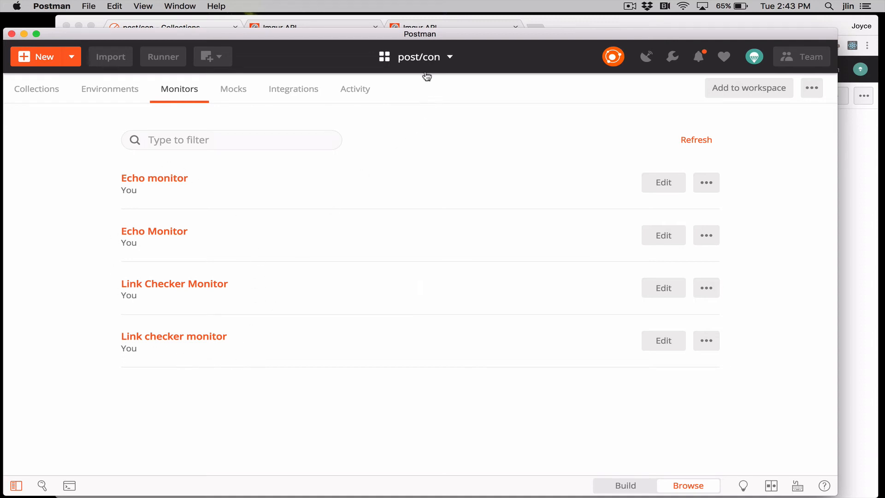
click(234, 93)
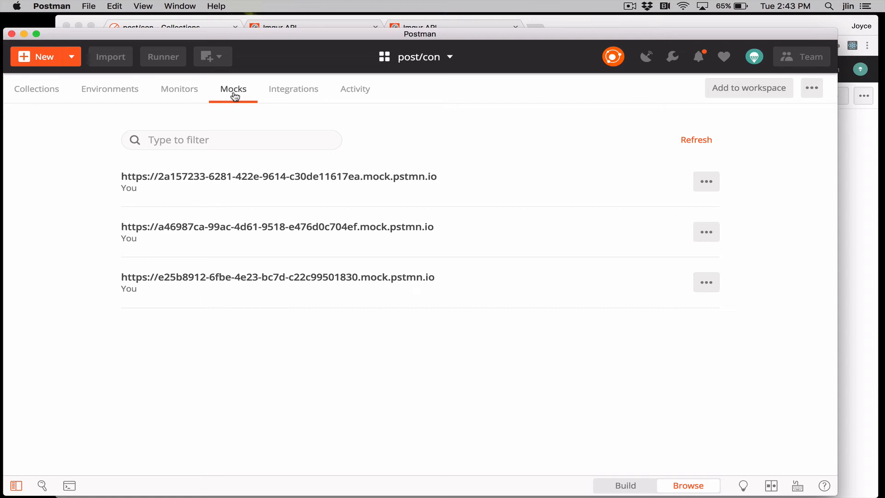
click(283, 94)
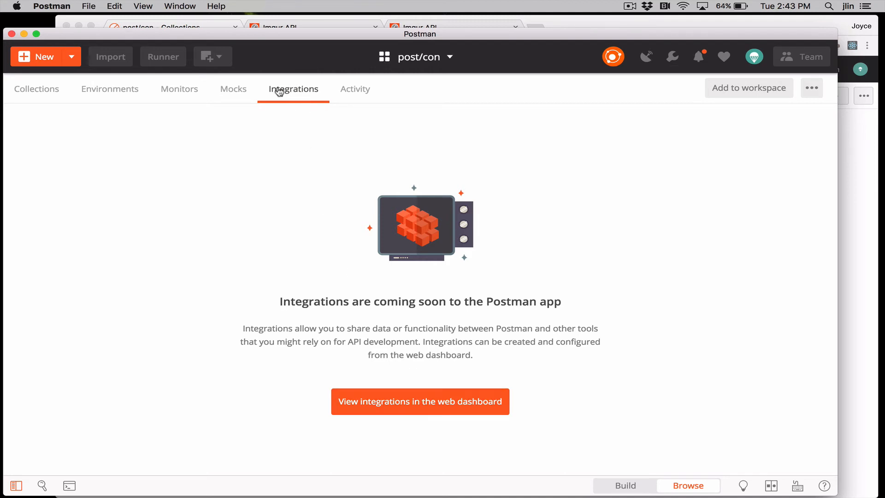
click(355, 90)
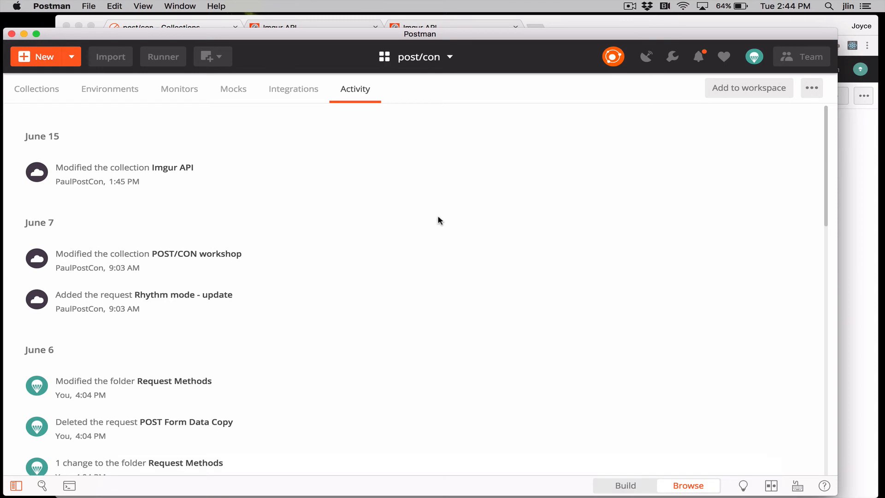
Return to building requests and view the request history
click(632, 486)
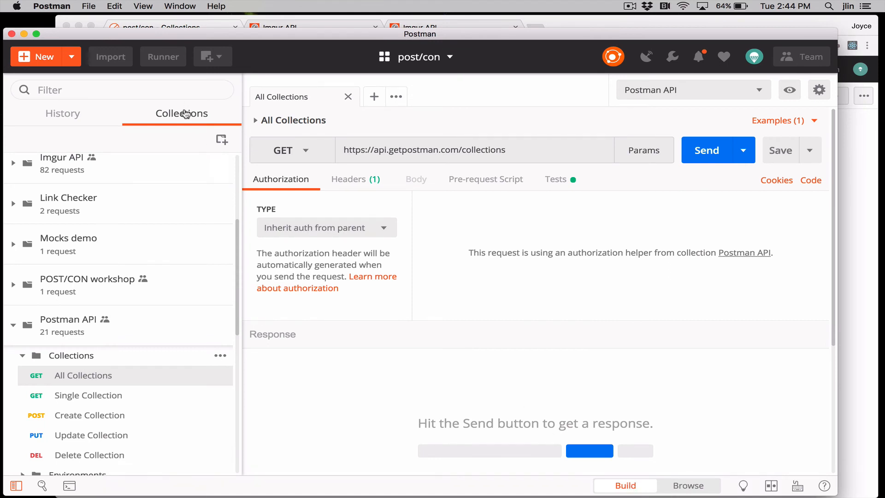
click(76, 116)
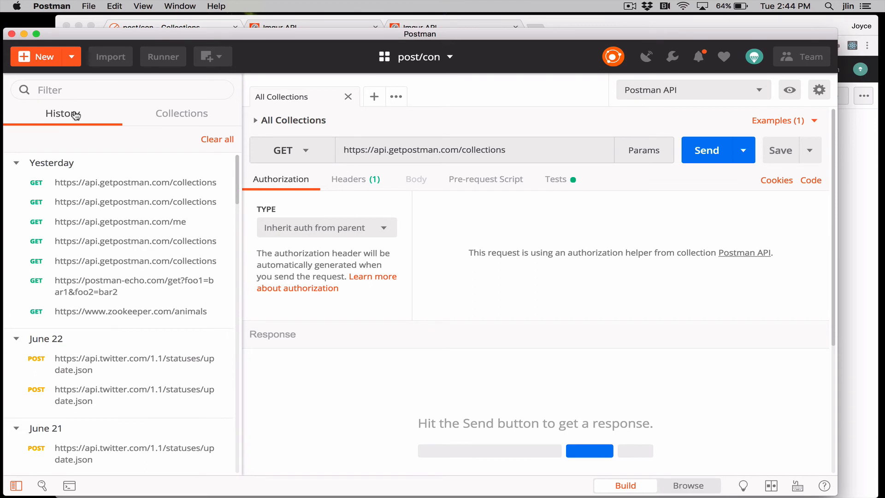